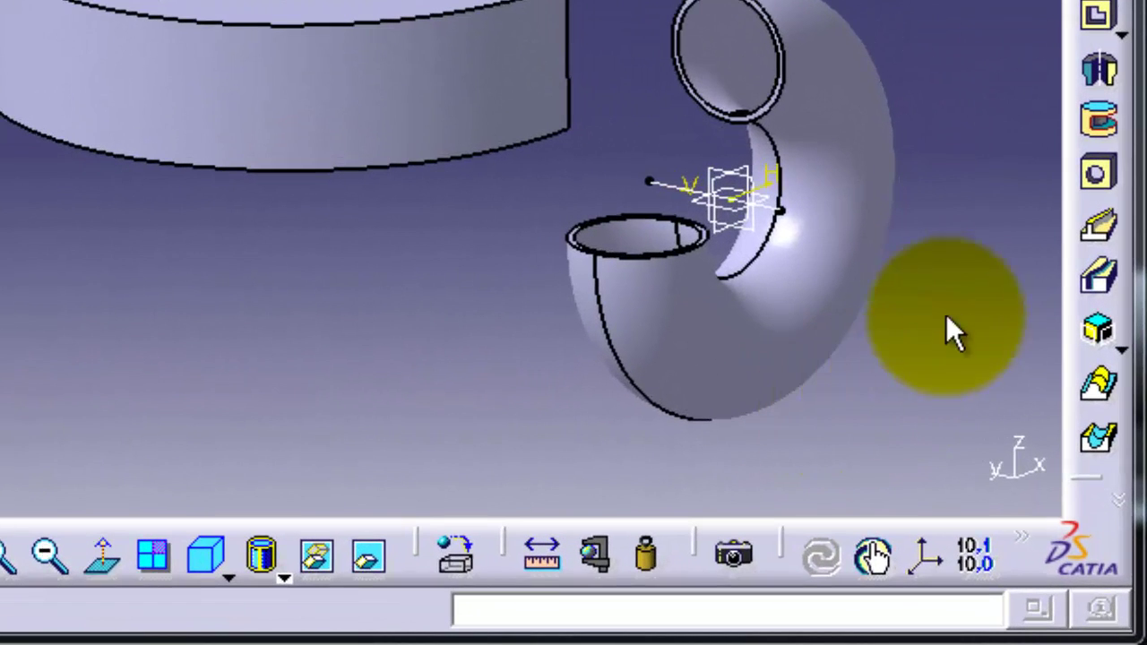
Step: Pan the 3D view so the stacked notched cylinder and the open C-shaped ring both show
{"action": "left_click", "coordinate": [1097, 176]}
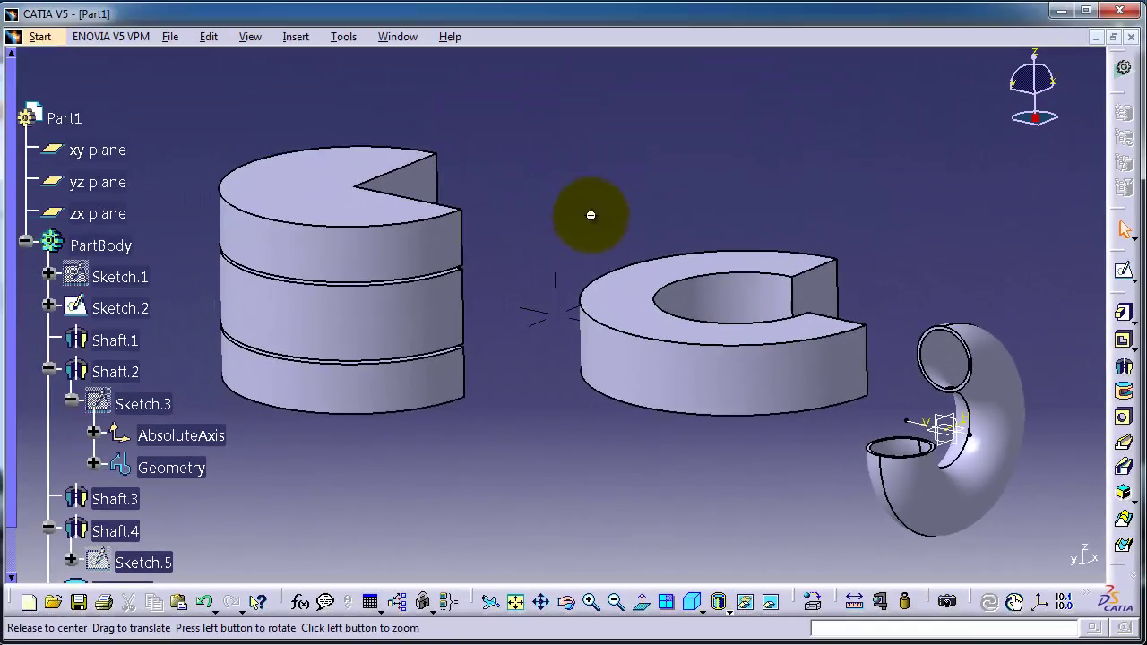
{"action": "middle_click_drag", "start_coordinate": [588, 215], "coordinate": [619, 383]}
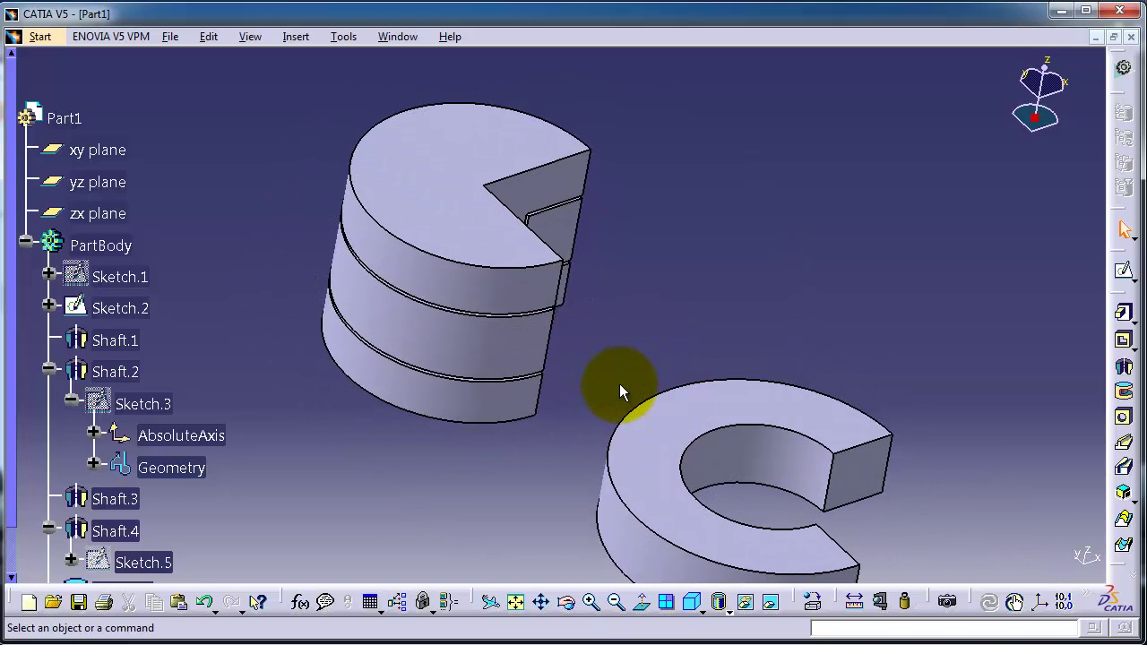
Step: Start a Hole on the C-shaped ring's top face and move the Hole Definition dialog aside
{"action": "left_click", "coordinate": [663, 488]}
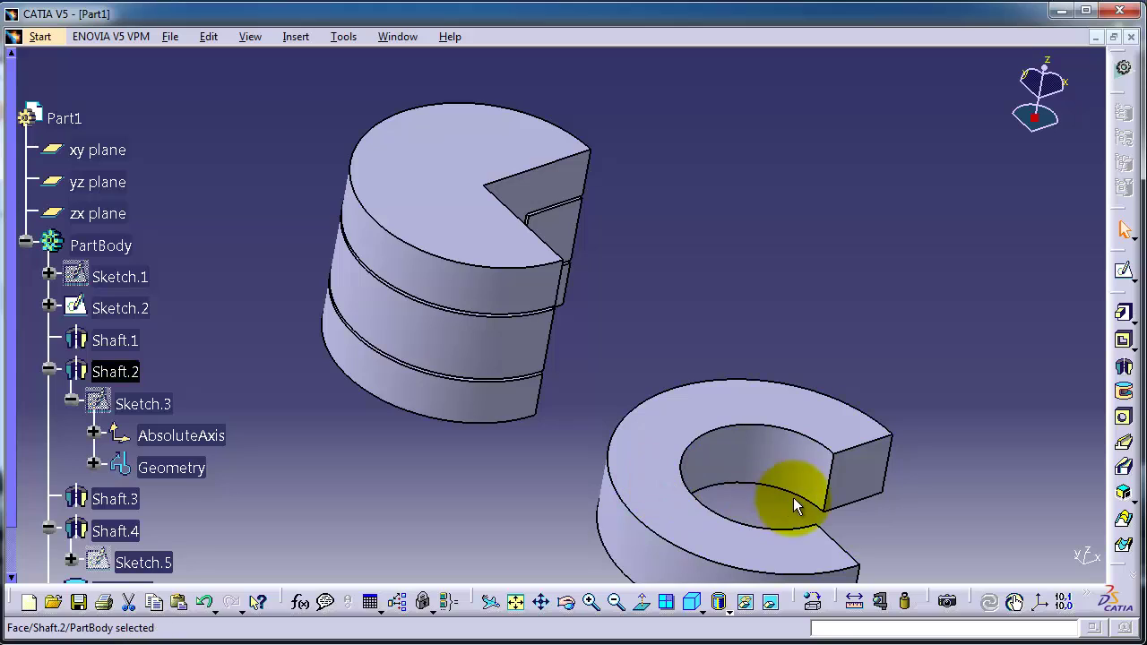
{"action": "left_click", "coordinate": [1124, 418]}
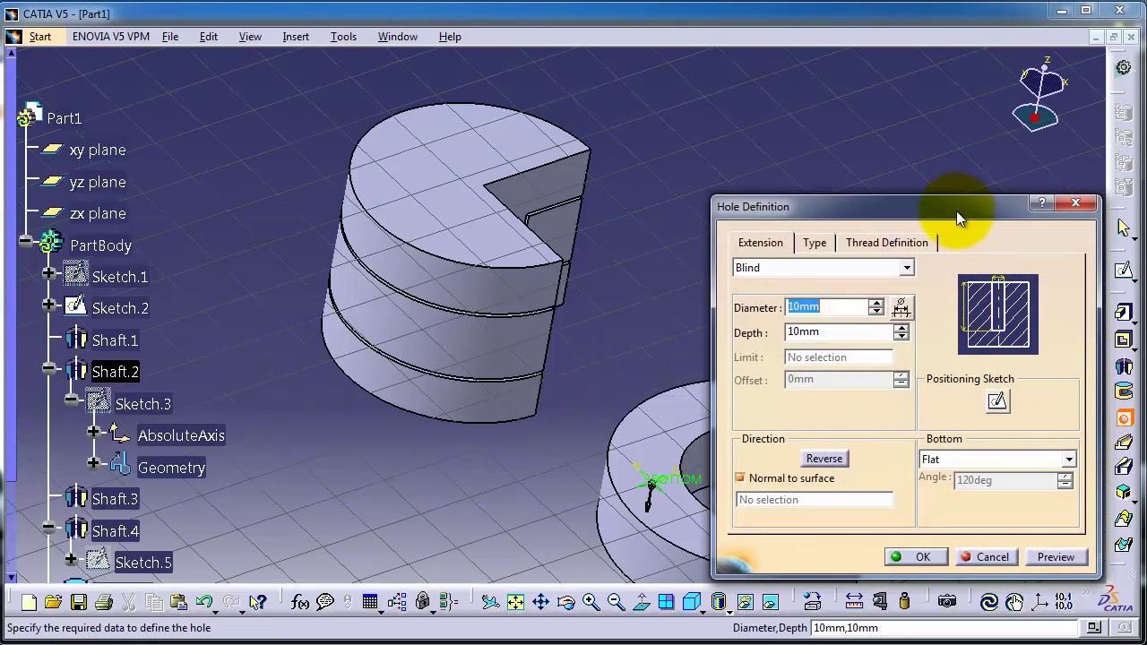
{"action": "left_click_drag", "start_coordinate": [956, 209], "coordinate": [392, 175]}
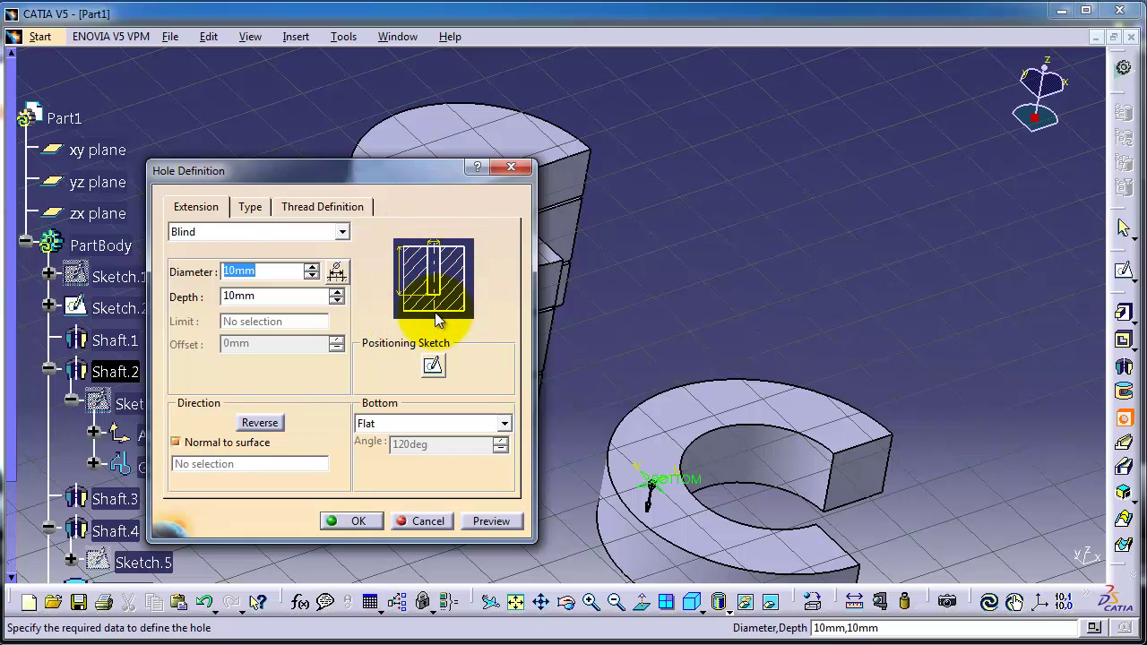
Step: Try the Up To Next, Up To Last, Up To Plane and Up To Surface limits, then keep Blind
{"action": "left_click", "coordinate": [297, 234]}
{"action": "left_click", "coordinate": [275, 262]}
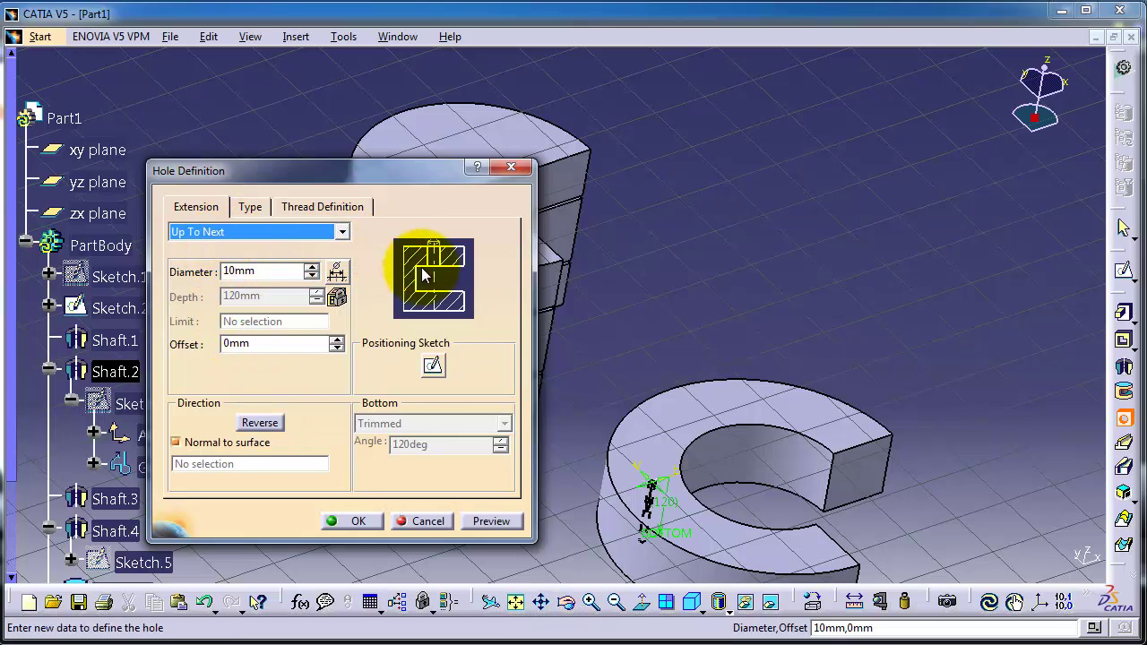
{"action": "left_click", "coordinate": [292, 232]}
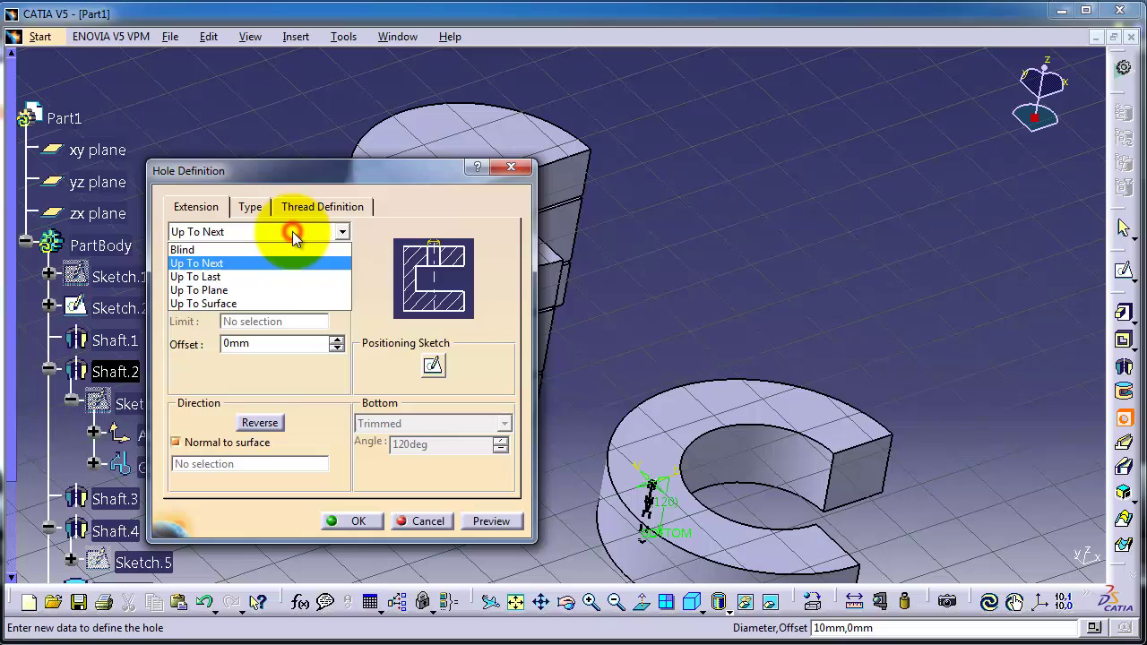
{"action": "left_click", "coordinate": [253, 277]}
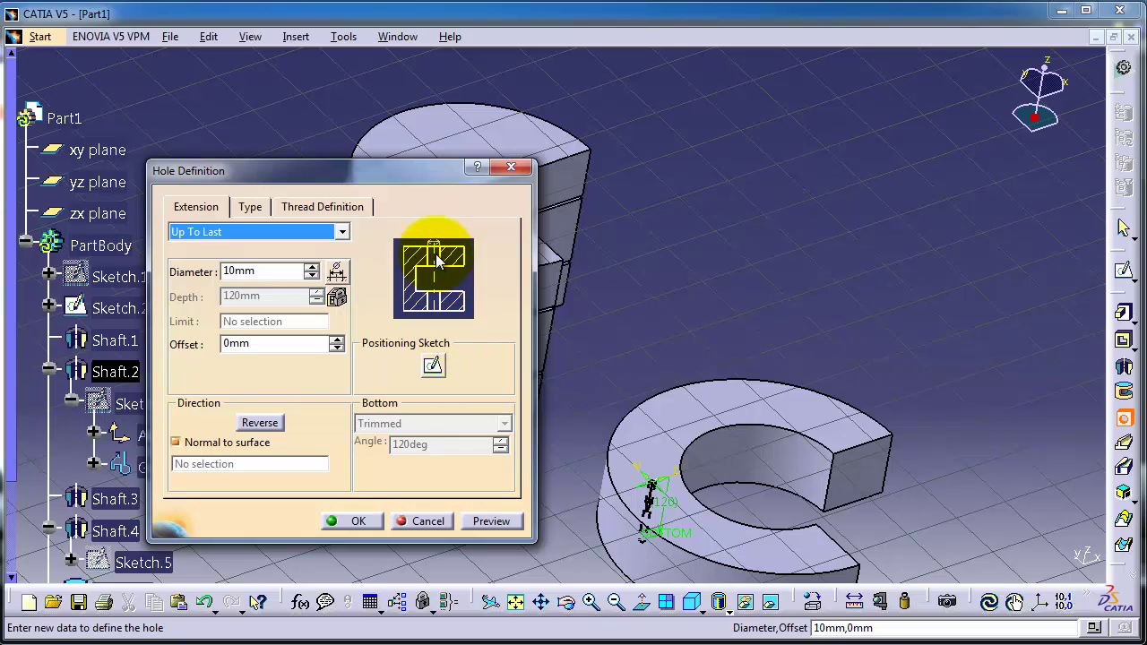
{"action": "left_click", "coordinate": [295, 235]}
{"action": "left_click", "coordinate": [264, 286]}
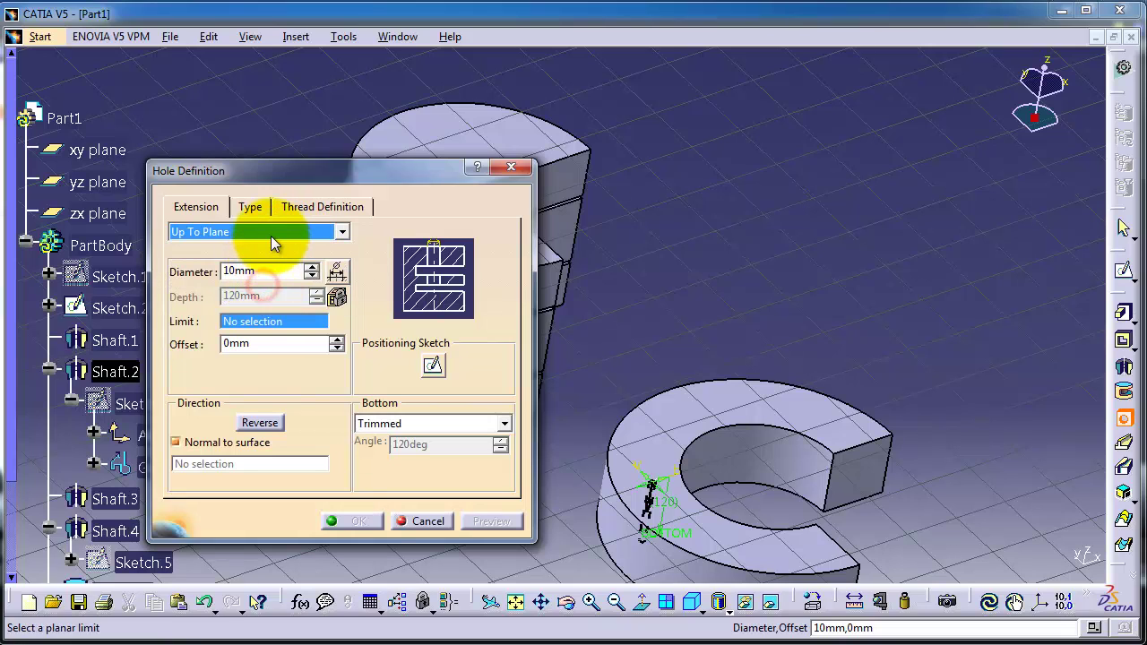
{"action": "left_click", "coordinate": [271, 233]}
{"action": "left_click", "coordinate": [250, 303]}
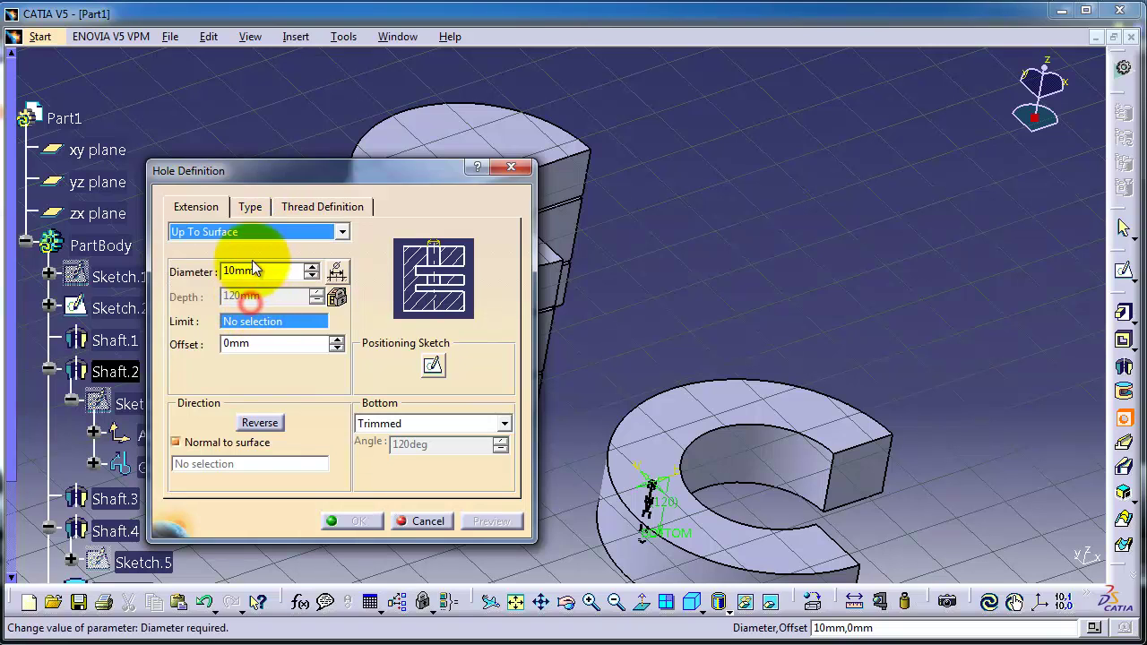
{"action": "left_click", "coordinate": [252, 239]}
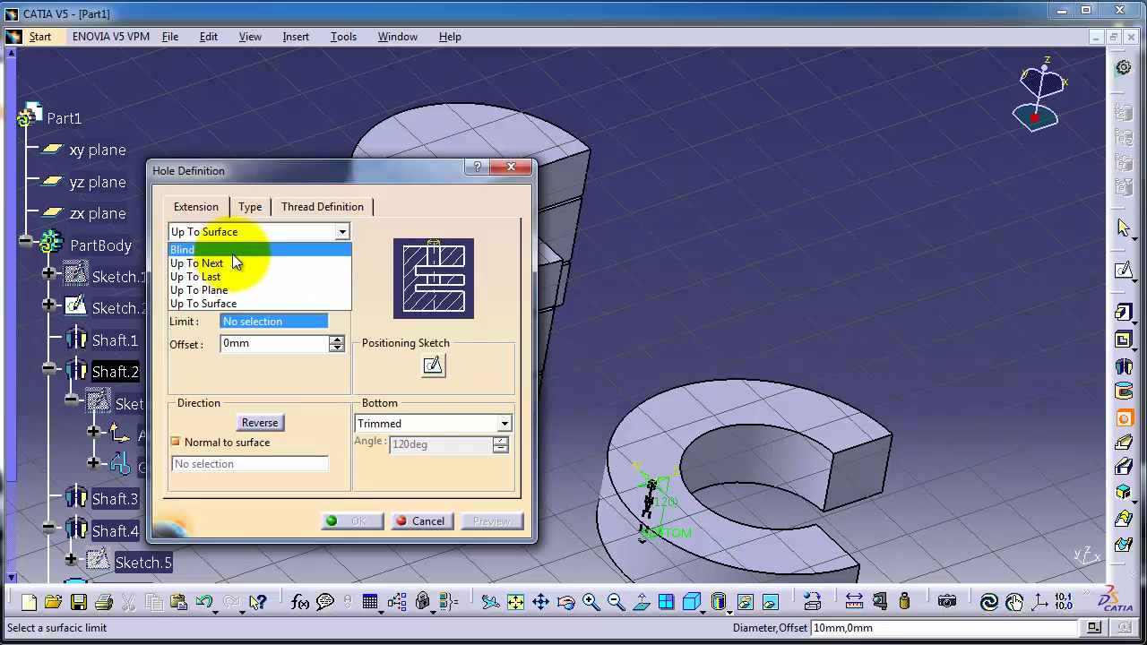
{"action": "left_click", "coordinate": [233, 247]}
{"action": "left_click", "coordinate": [250, 210]}
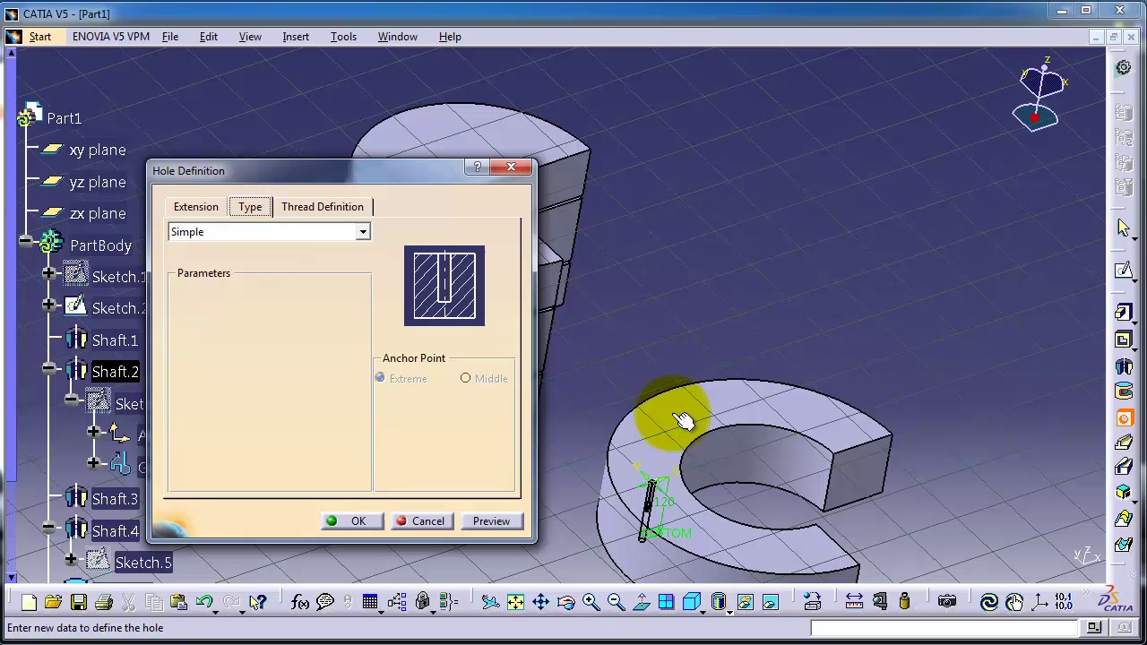
Step: Preview the Tapered, Countersunk and Counterdrilled hole types, then settle on Counterbored
{"action": "left_click", "coordinate": [308, 233]}
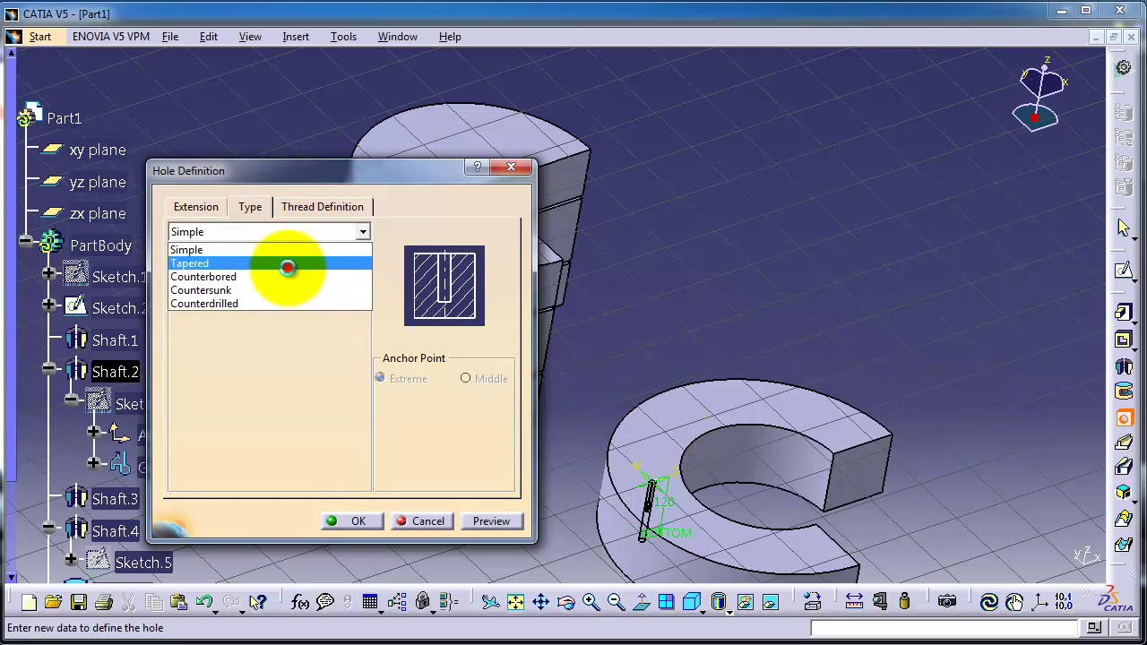
{"action": "left_click", "coordinate": [288, 264]}
{"action": "left_click", "coordinate": [292, 232]}
{"action": "left_click", "coordinate": [272, 276]}
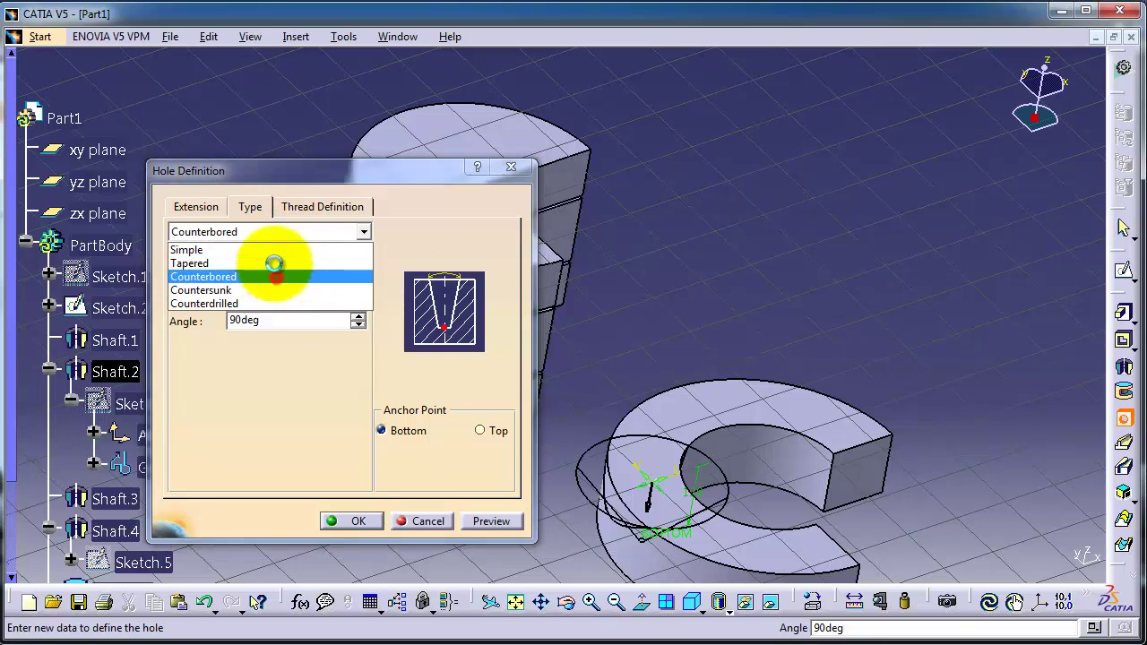
{"action": "left_click", "coordinate": [272, 231]}
{"action": "left_click", "coordinate": [256, 290]}
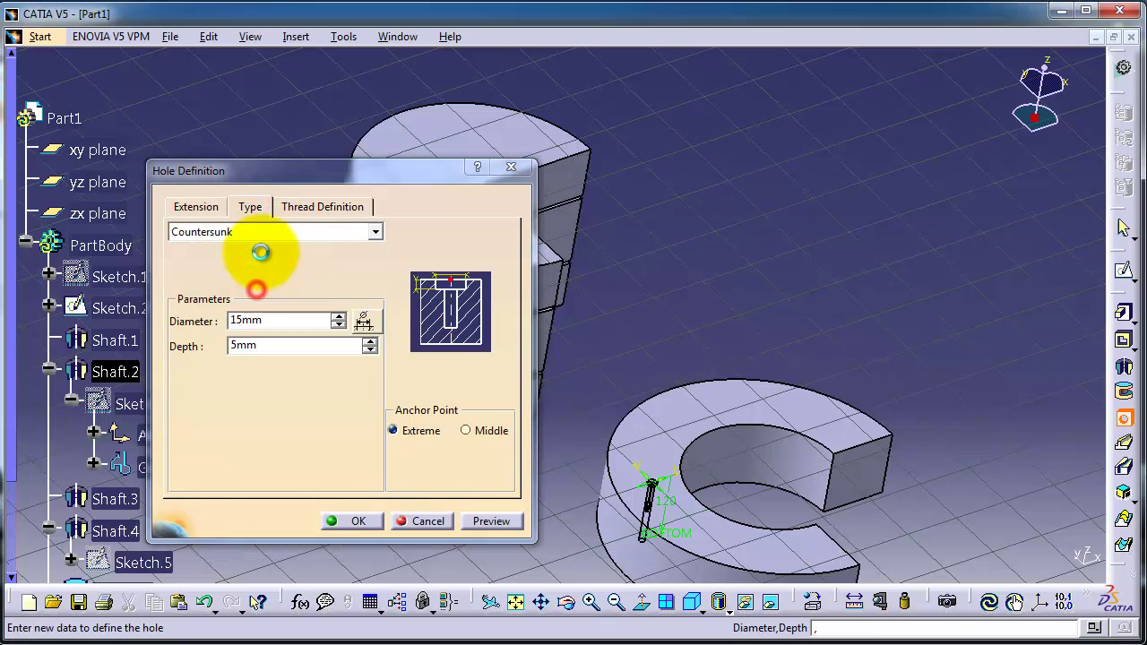
{"action": "left_click", "coordinate": [273, 232]}
{"action": "left_click", "coordinate": [267, 302]}
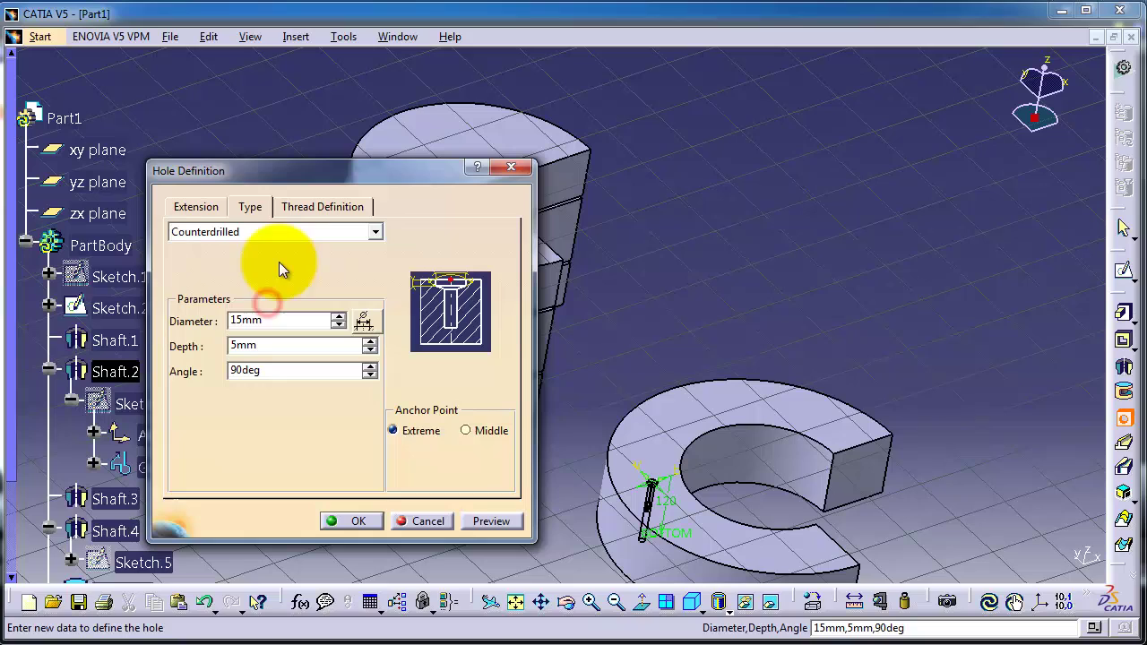
{"action": "left_click", "coordinate": [290, 232]}
{"action": "left_click", "coordinate": [281, 274]}
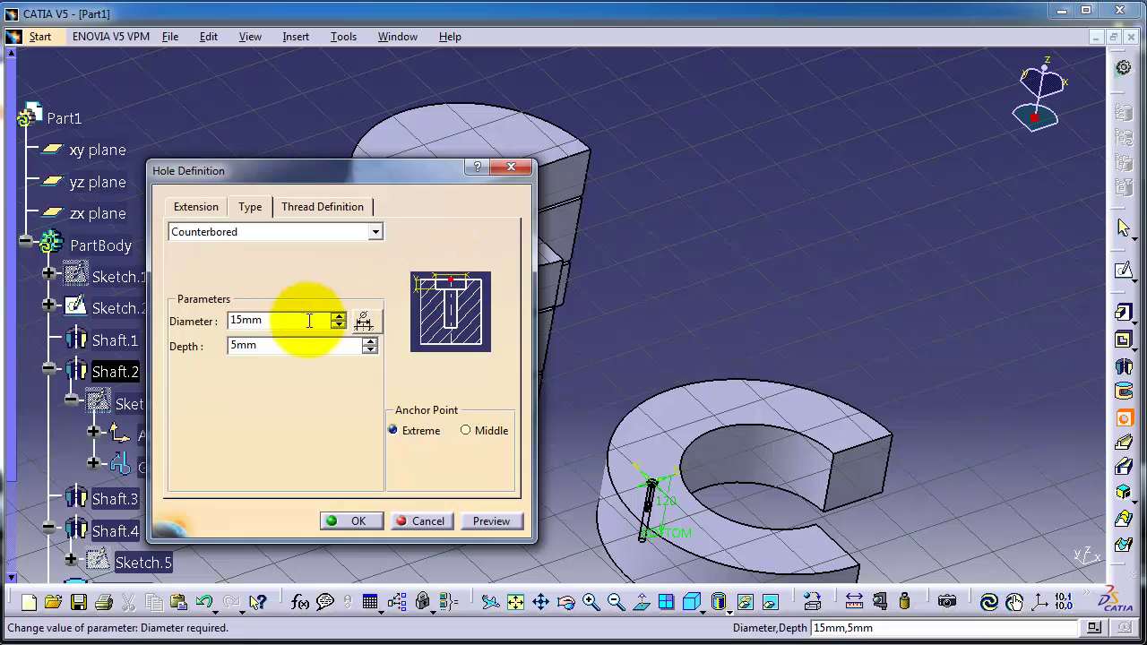
Step: Give the counterbore a 20 mm diameter and 4 mm depth
{"action": "double_click", "coordinate": [249, 321]}
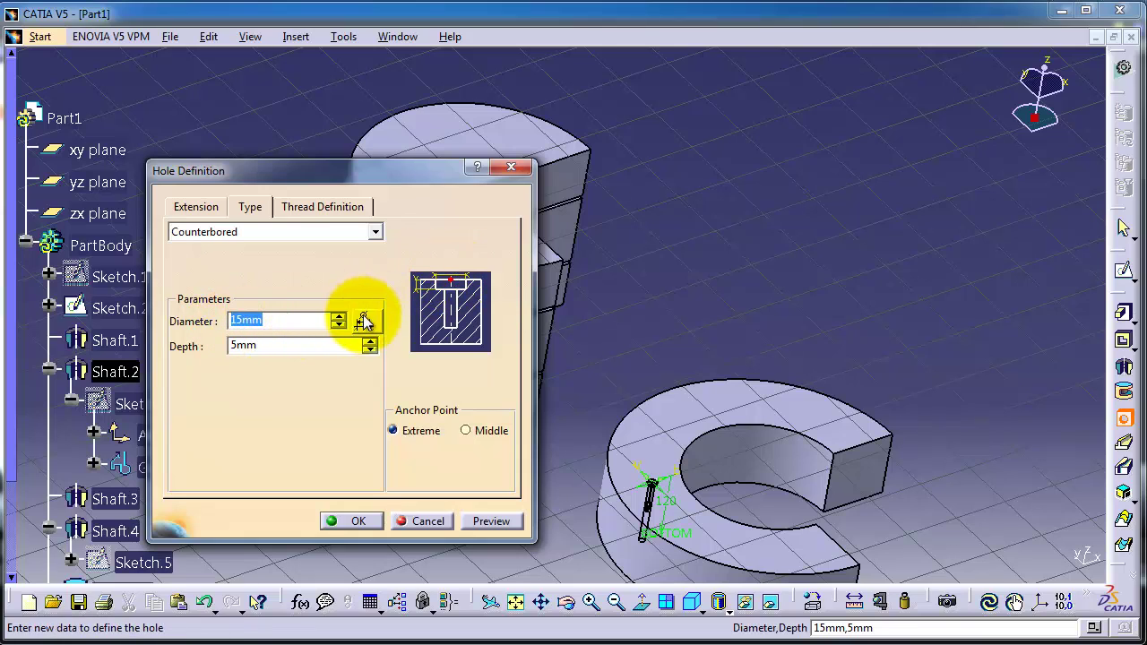
{"action": "double_click", "coordinate": [242, 321]}
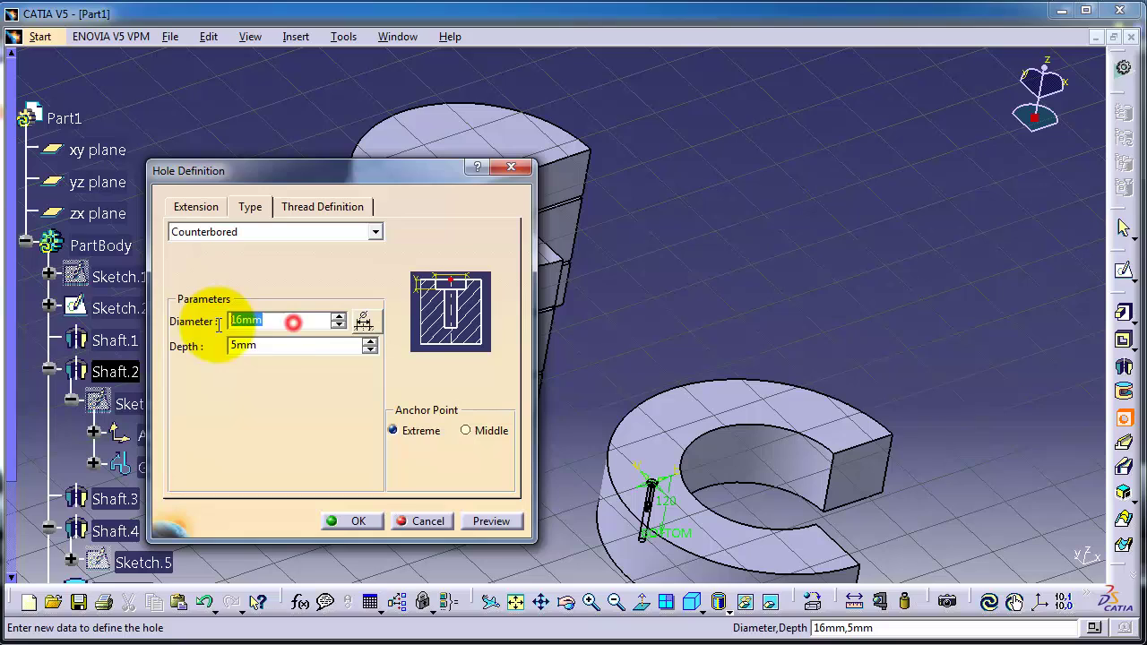
{"action": "type", "text": "20"}
{"action": "left_click", "coordinate": [275, 341]}
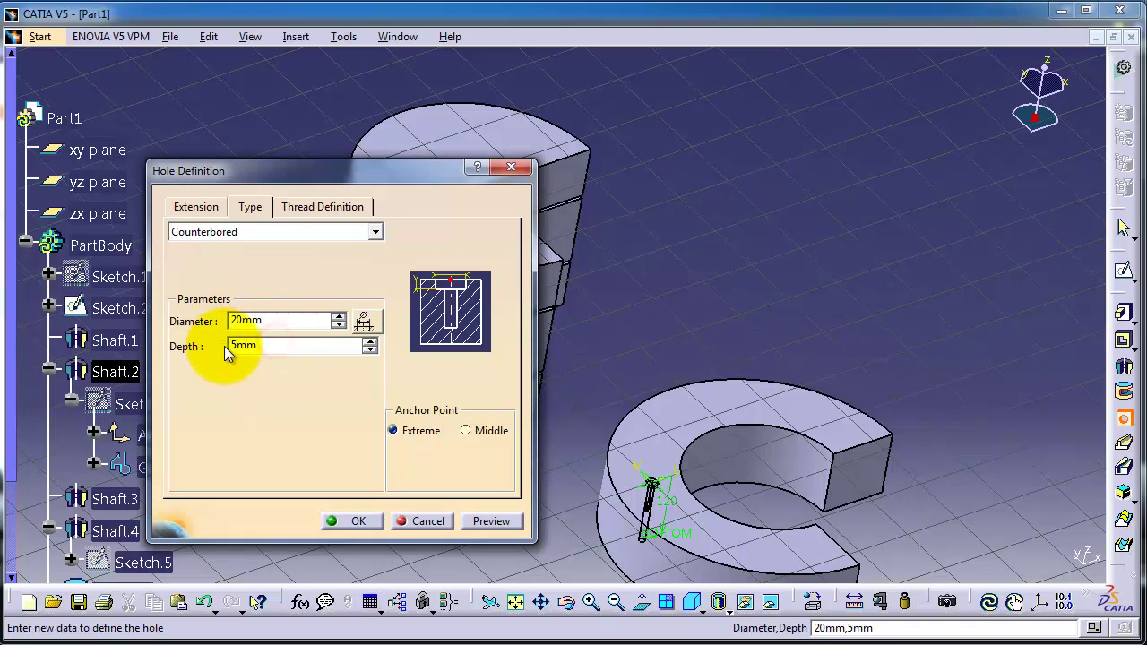
{"action": "double_click", "coordinate": [263, 347]}
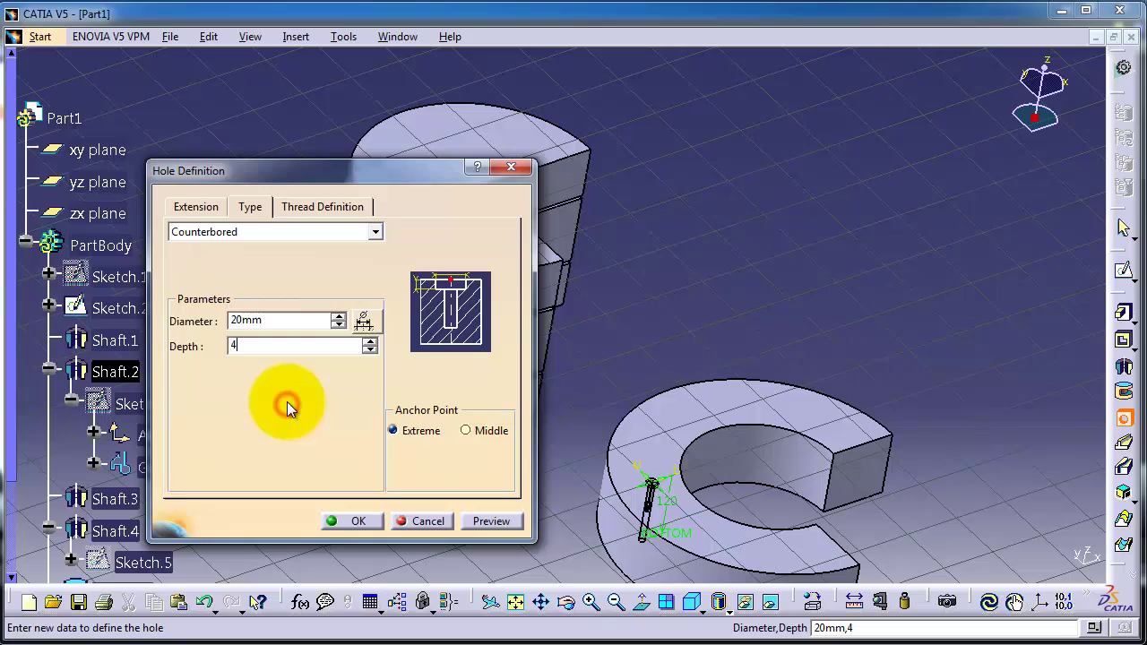
{"action": "left_click", "coordinate": [313, 207]}
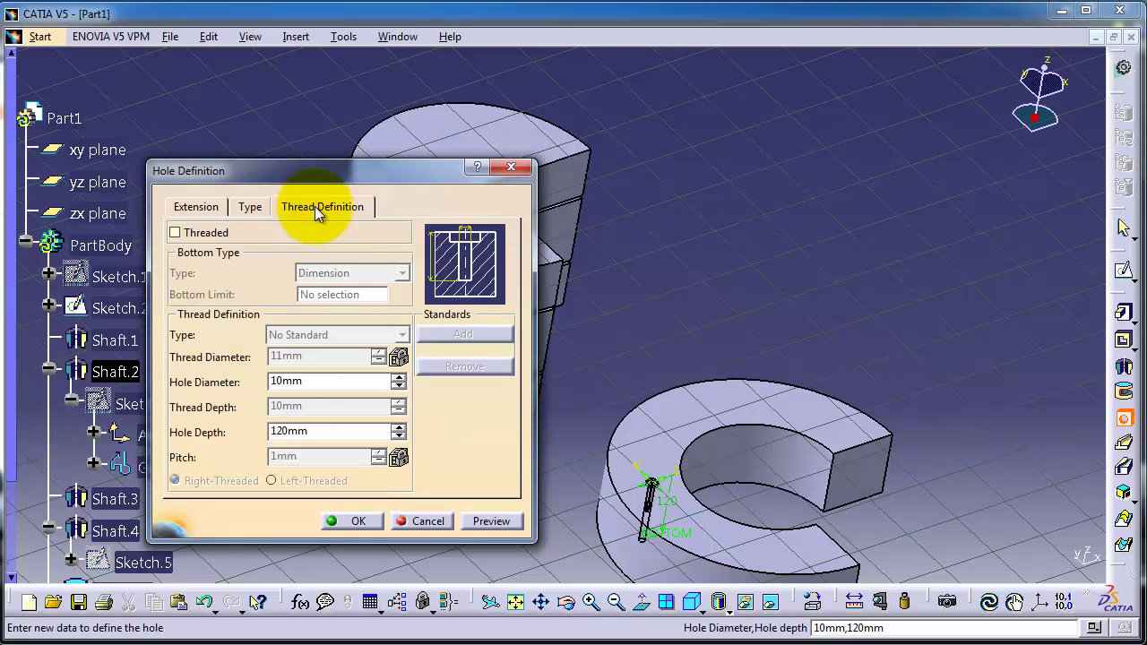
Step: Make the hole threaded: 11 mm thread diameter, 10 mm depth, 1 mm pitch, right-handed
{"action": "left_click", "coordinate": [175, 233]}
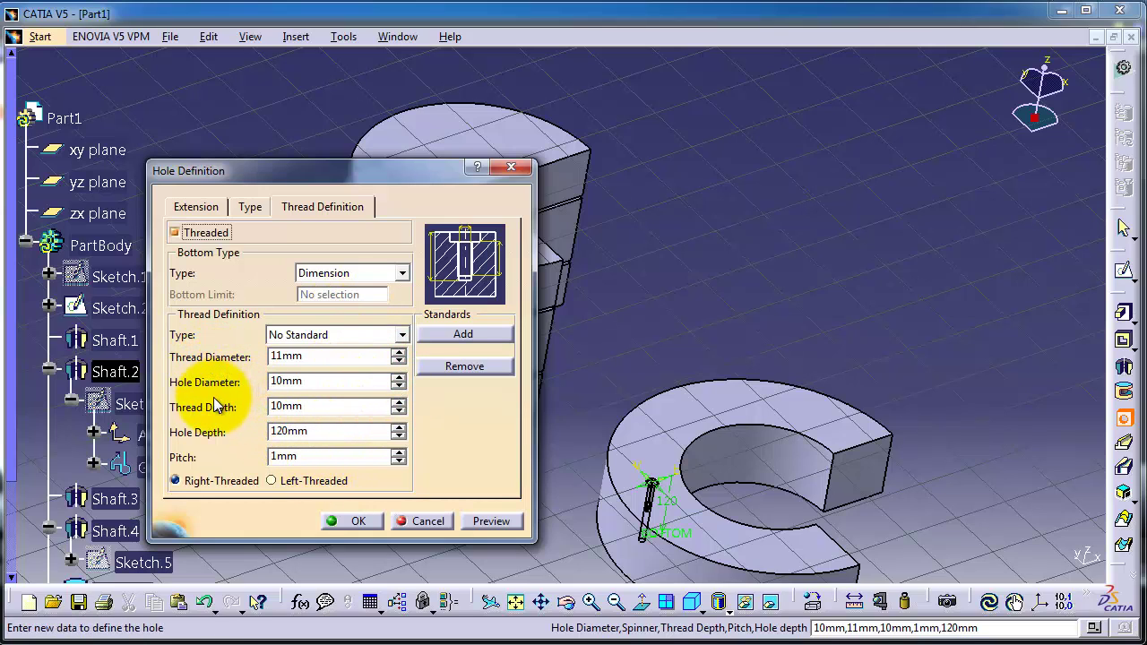
{"action": "left_click", "coordinate": [197, 207]}
Step: Preview the Blind 120 mm counterbored hole and zoom the view onto its locator on the ring
{"action": "left_click", "coordinate": [490, 520]}
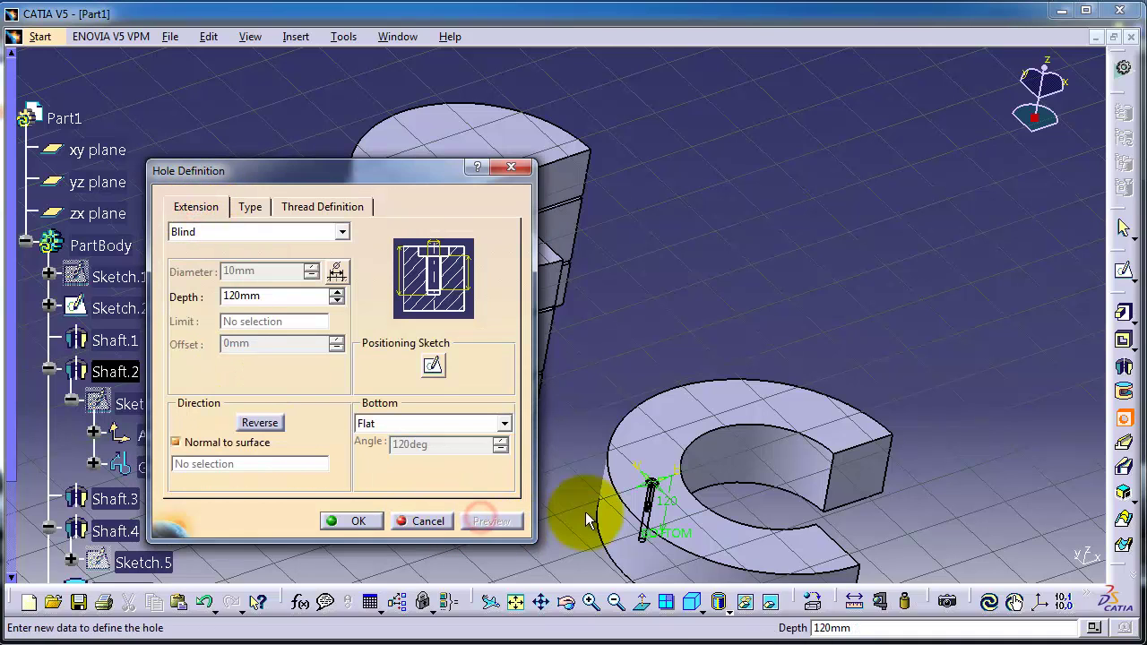
{"action": "middle_click_drag", "start_coordinate": [722, 527], "coordinate": [687, 228]}
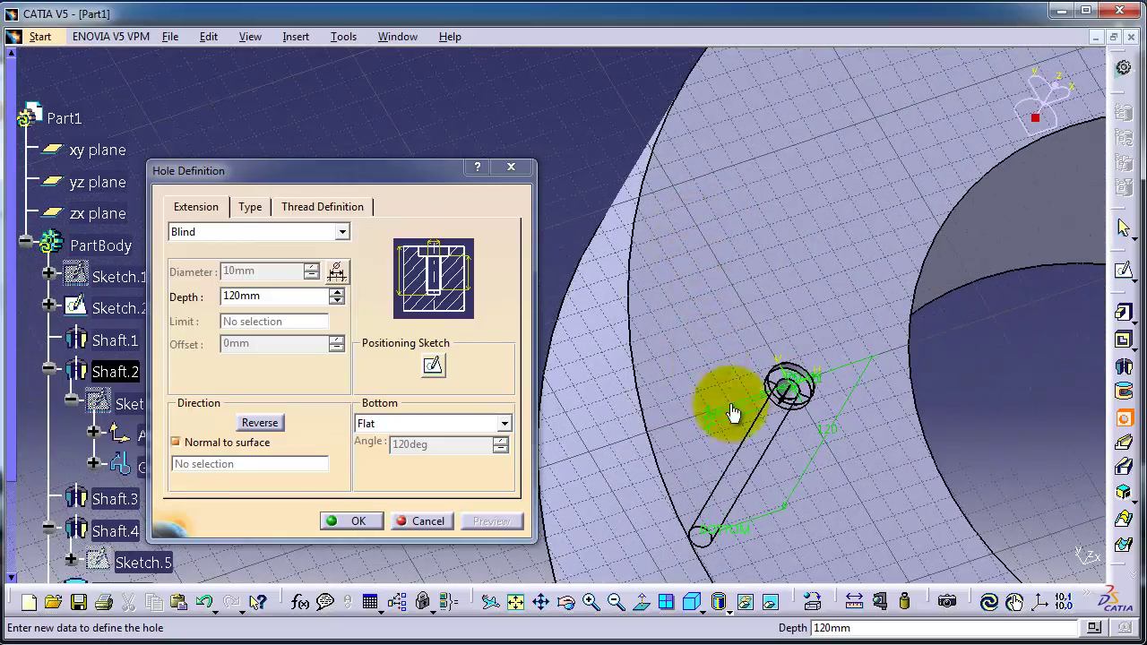
{"action": "middle_click_drag", "start_coordinate": [733, 412], "coordinate": [742, 261]}
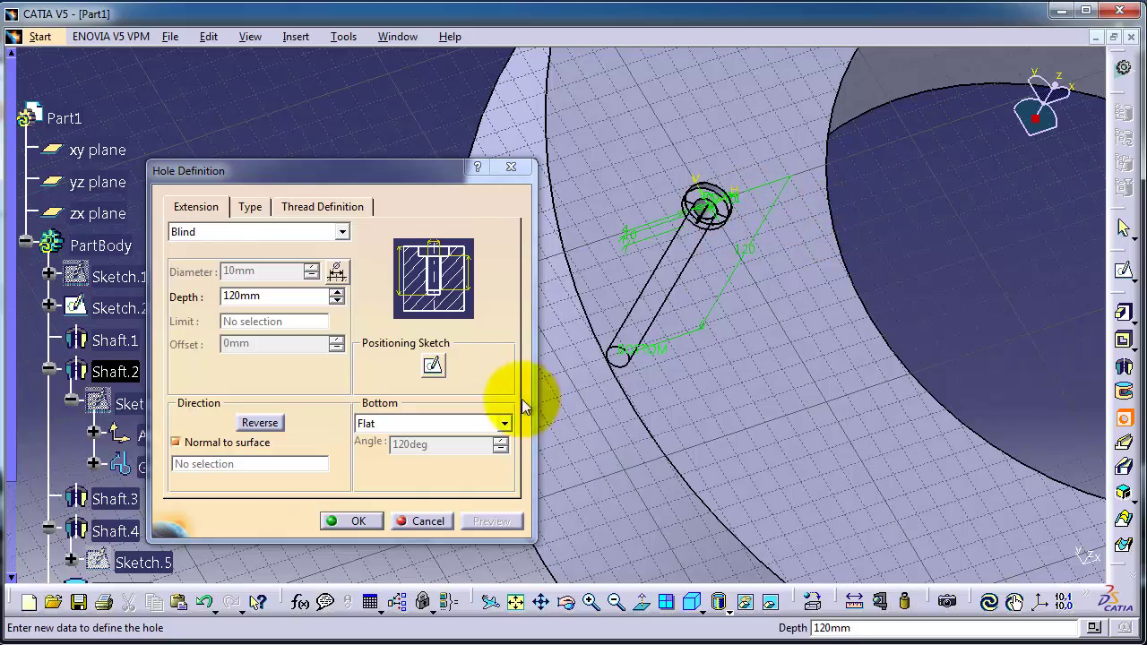
Step: Enter the hole's positioning sketch and frame the ring's top face
{"action": "left_click", "coordinate": [433, 365]}
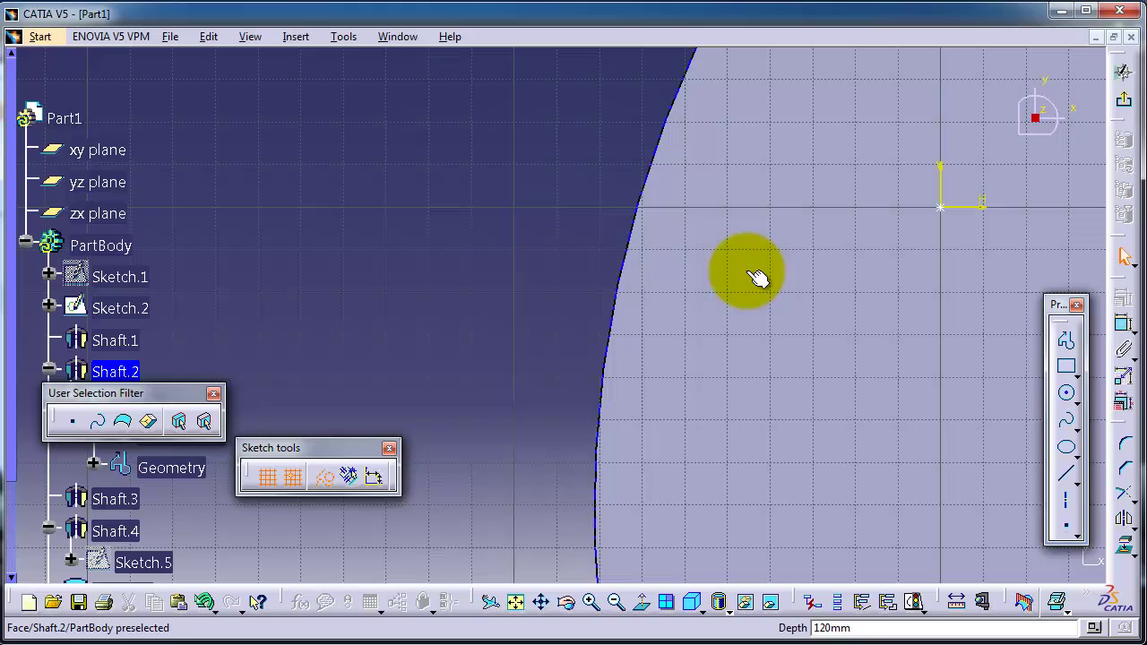
{"action": "mouse_move", "coordinate": [844, 351]}
{"action": "middle_mouse_down"}
{"action": "mouse_move", "coordinate": [814, 358]}
{"action": "mouse_move", "coordinate": [553, 302]}
{"action": "mouse_move", "coordinate": [549, 355]}
{"action": "middle_mouse_up"}
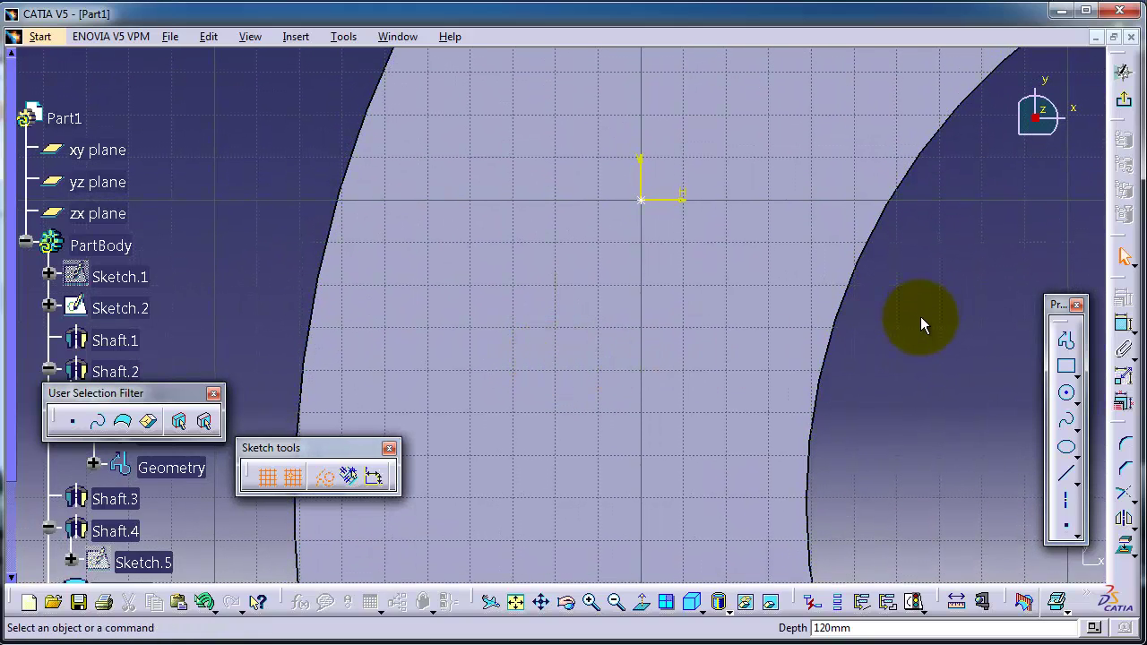
{"action": "mouse_move", "coordinate": [911, 312]}
{"action": "middle_mouse_down"}
{"action": "mouse_move", "coordinate": [873, 310]}
{"action": "mouse_move", "coordinate": [869, 438]}
{"action": "mouse_move", "coordinate": [847, 530]}
{"action": "mouse_move", "coordinate": [803, 504]}
{"action": "middle_mouse_up"}
Step: Dimension the hole centre 50 mm from the ring's inner circular edge
{"action": "left_click", "coordinate": [1120, 328]}
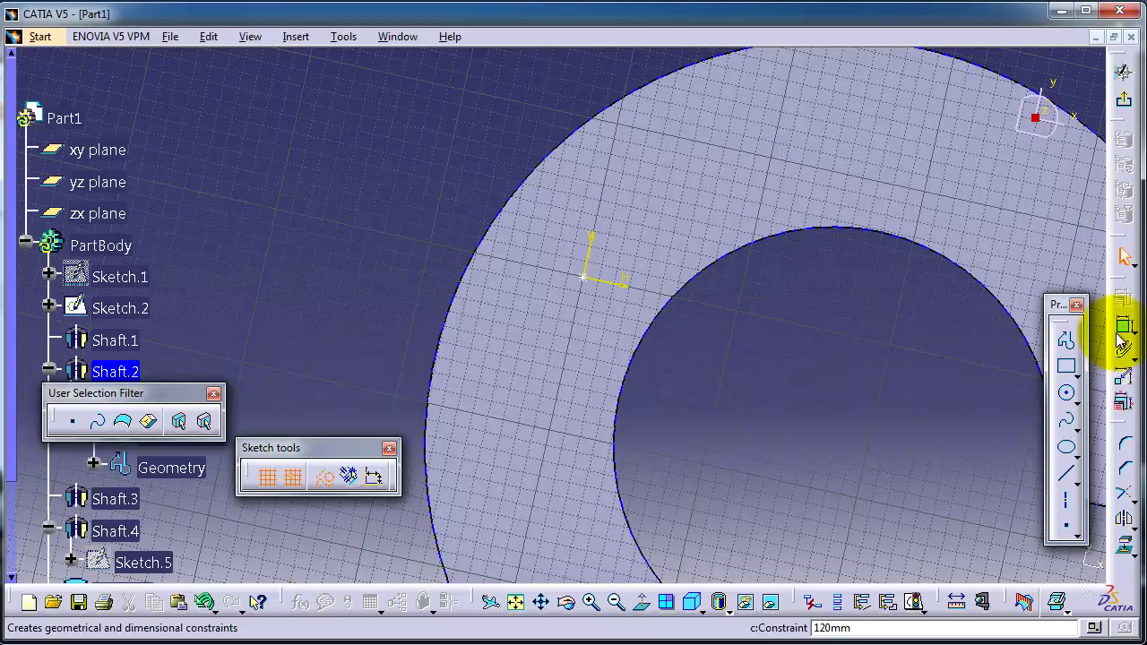
{"action": "left_click", "coordinate": [587, 278]}
{"action": "left_click", "coordinate": [658, 331]}
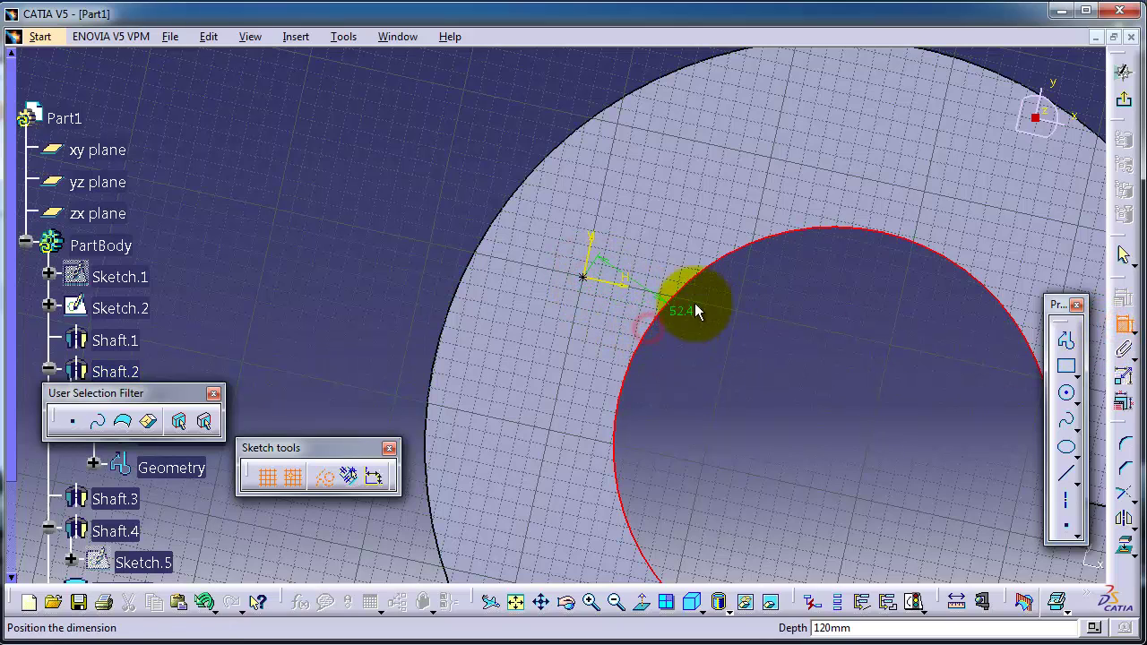
{"action": "left_click", "coordinate": [744, 333]}
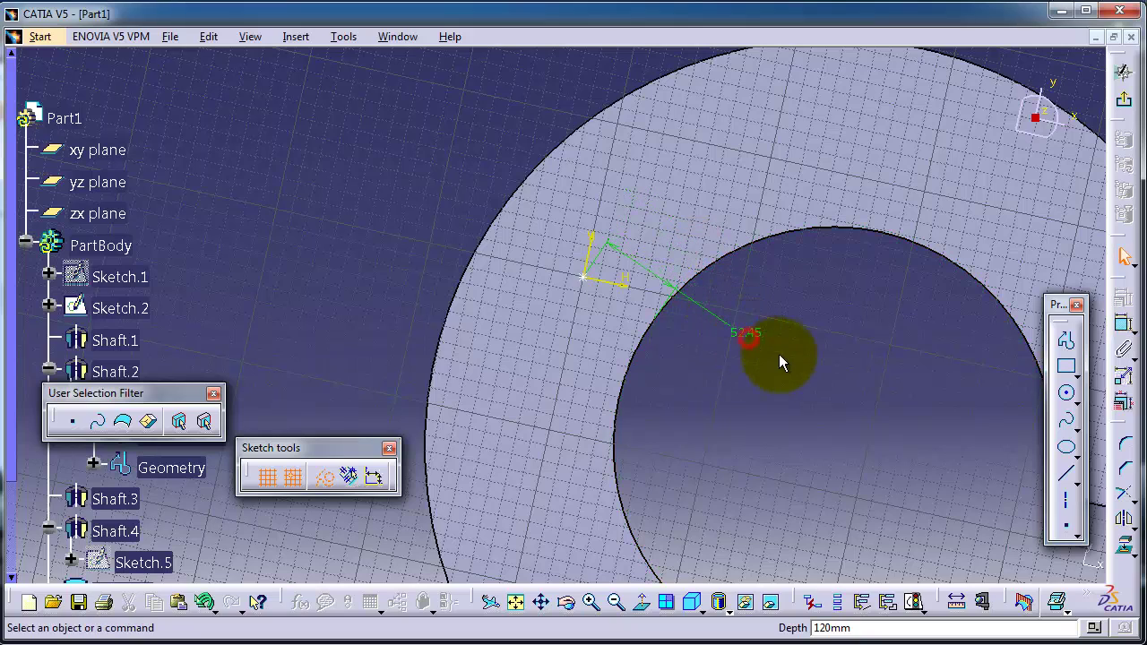
{"action": "double_click", "coordinate": [747, 331]}
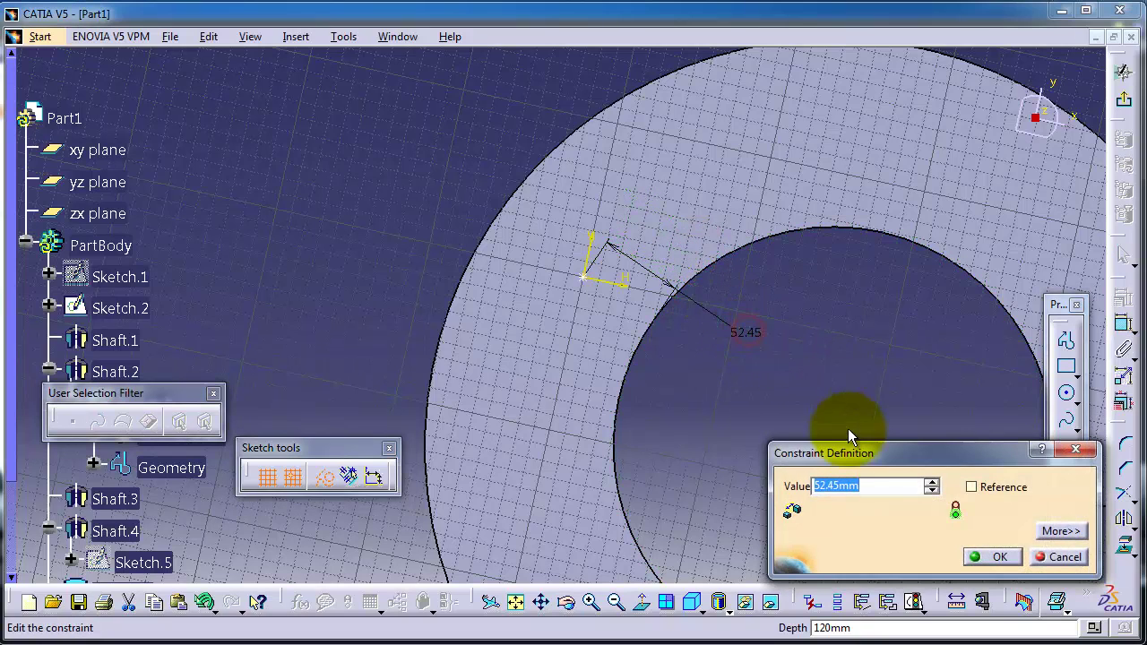
{"action": "type", "text": "50"}
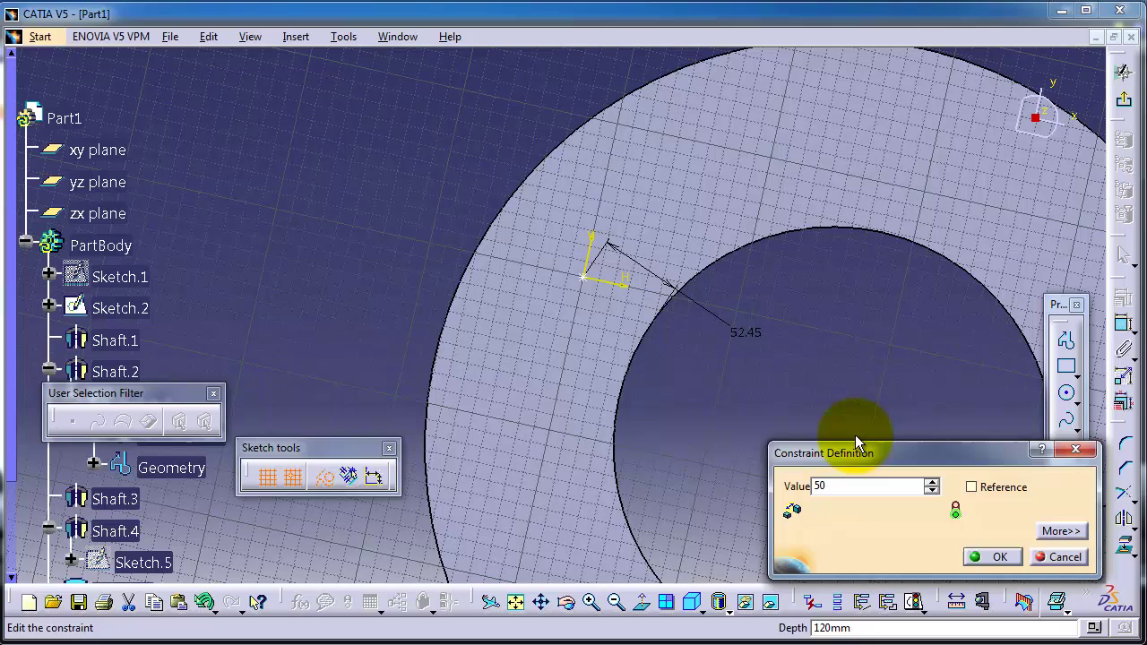
{"action": "left_click", "coordinate": [985, 557]}
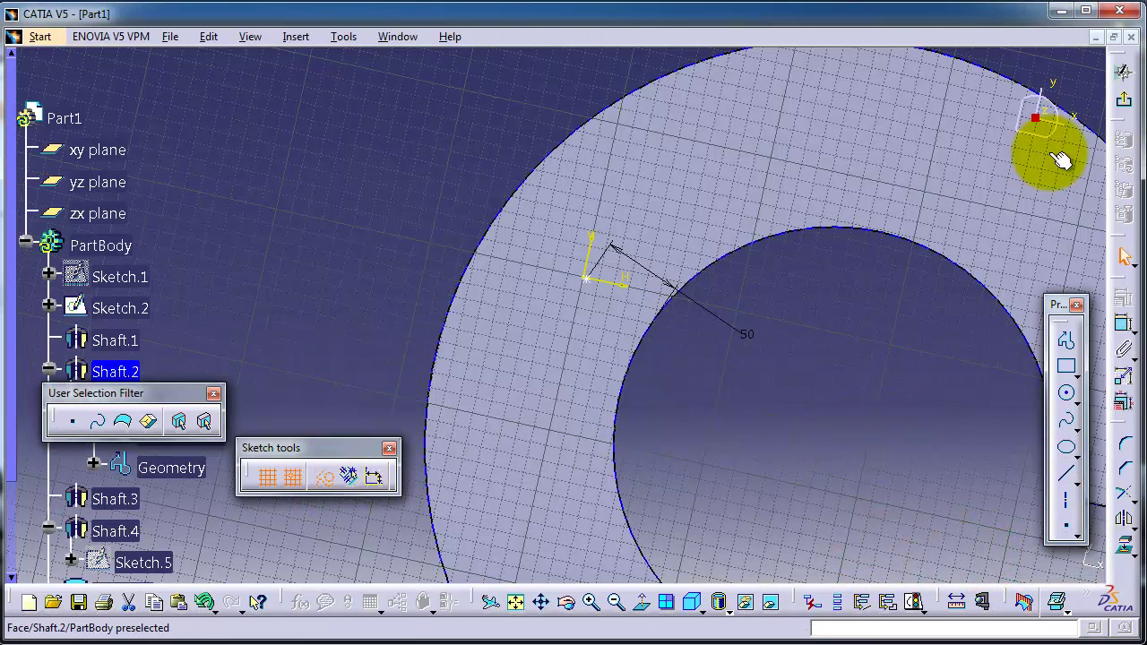
Step: Leave the positioning sketch and confirm the hole as Hole.1 in the ring's top face
{"action": "left_click", "coordinate": [1123, 101]}
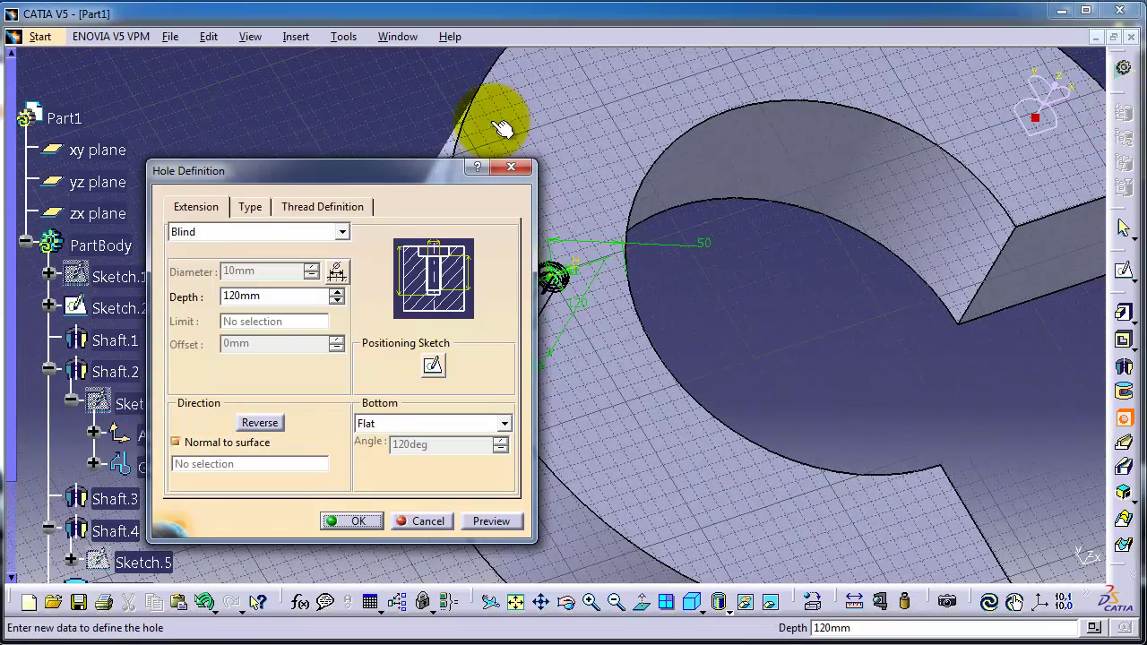
{"action": "left_click_drag", "start_coordinate": [445, 166], "coordinate": [370, 95]}
{"action": "left_click", "coordinate": [258, 442]}
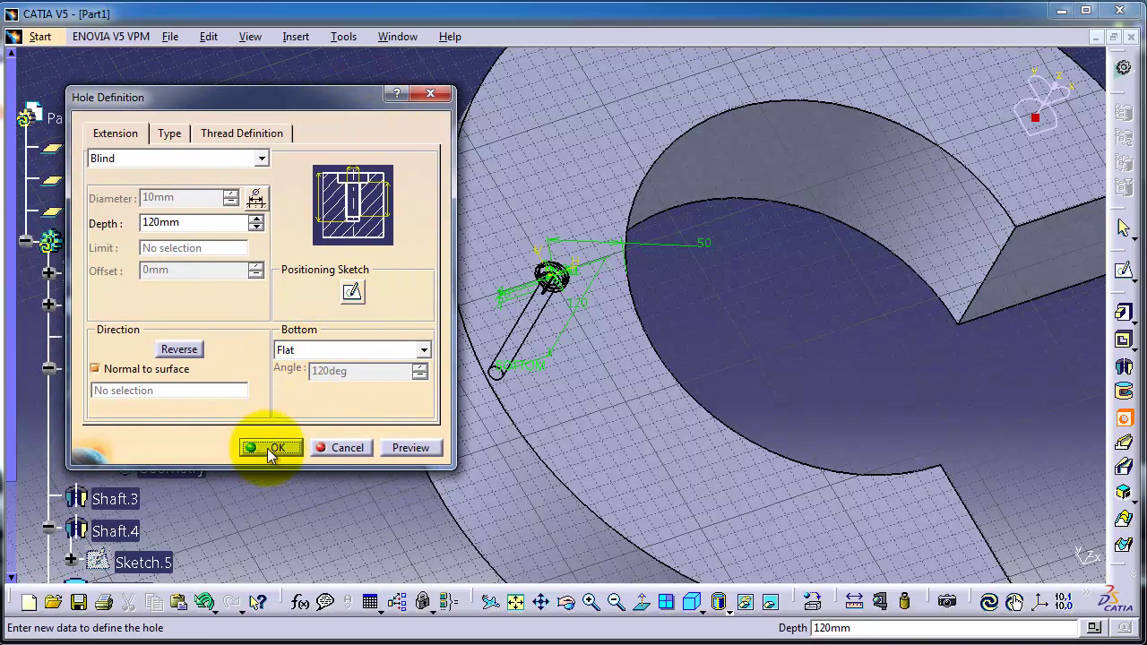
{"action": "middle_click_drag", "start_coordinate": [671, 392], "coordinate": [396, 319]}
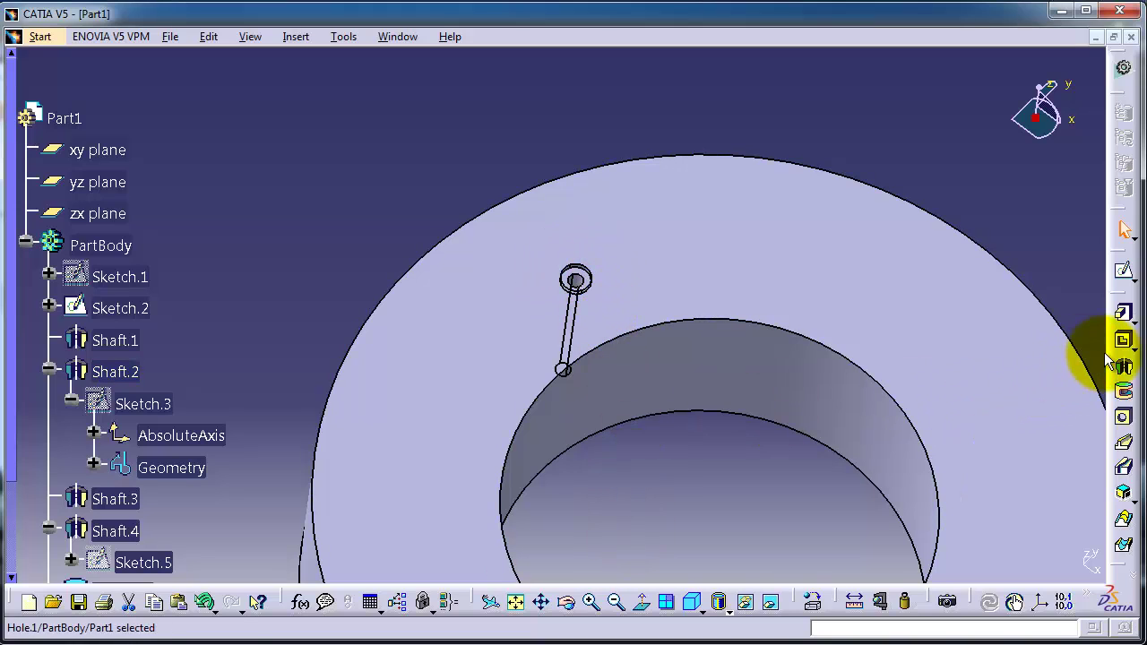
{"action": "left_click", "coordinate": [560, 305]}
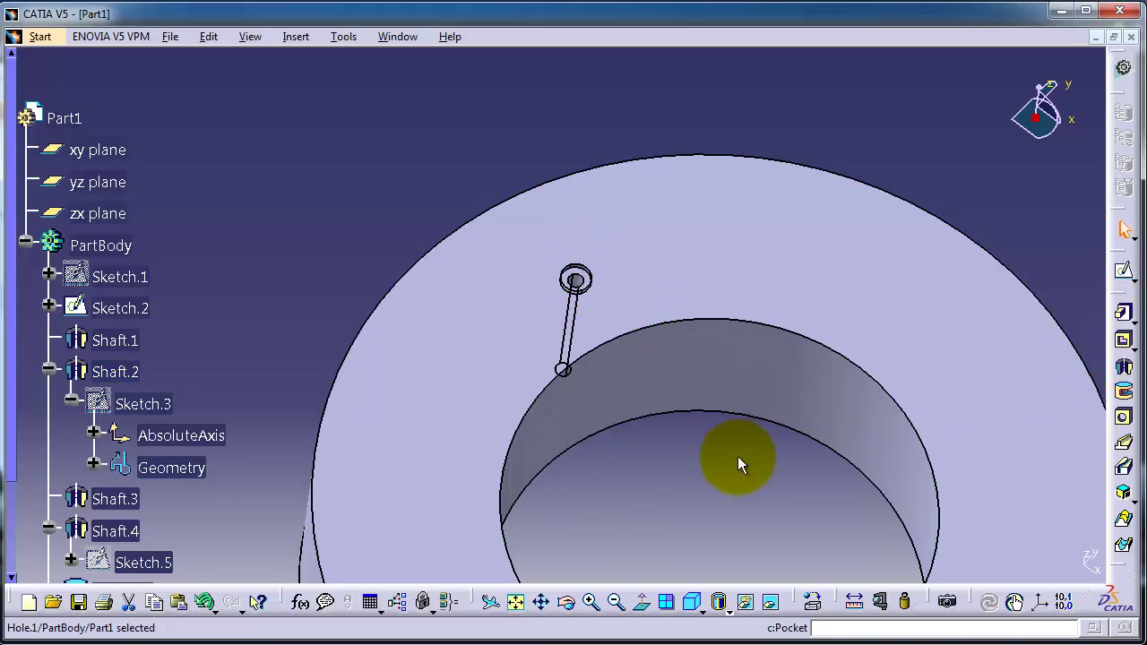
{"action": "middle_click_drag", "start_coordinate": [719, 429], "coordinate": [708, 413]}
{"action": "middle_click_drag", "start_coordinate": [694, 335], "coordinate": [727, 238]}
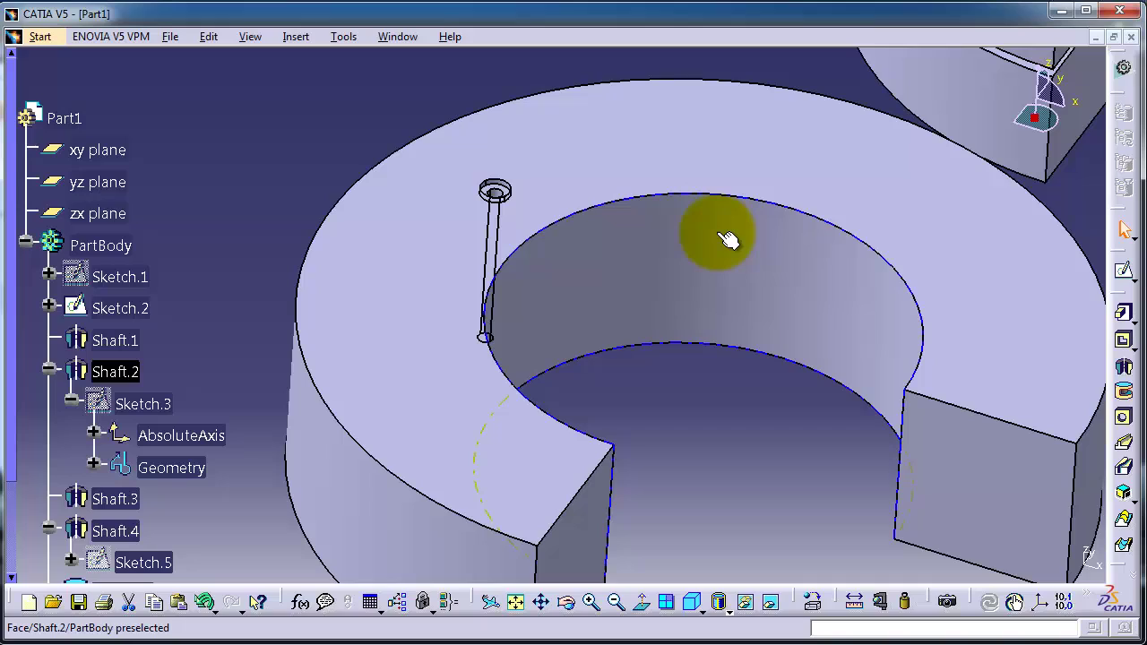